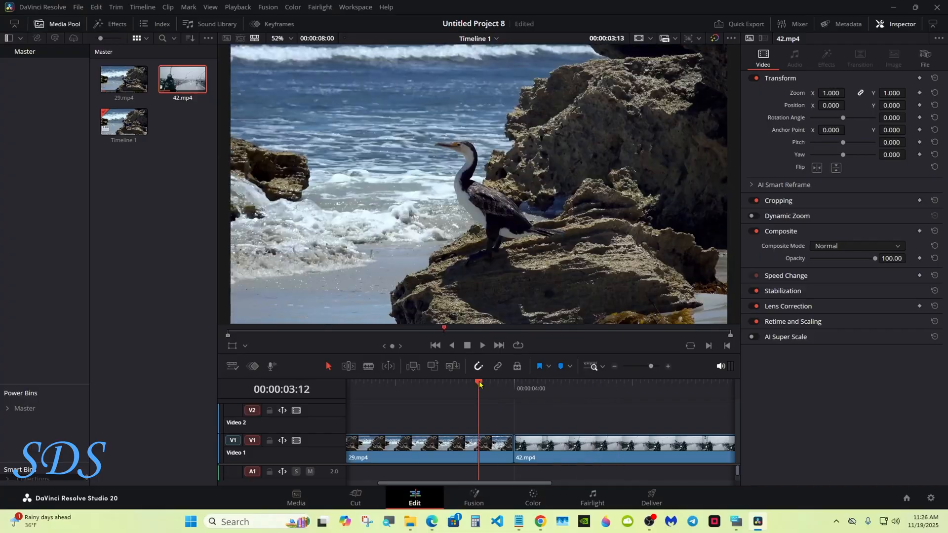
Show the retime controls on 42.mp4 and freeze its frame at the playhead, 00:00:04:00
click(736, 521)
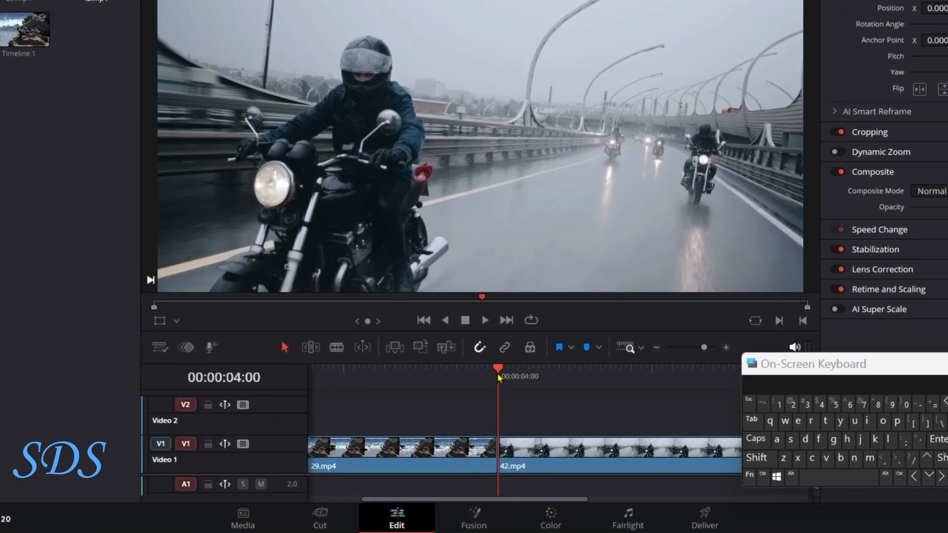
right_click(535, 453)
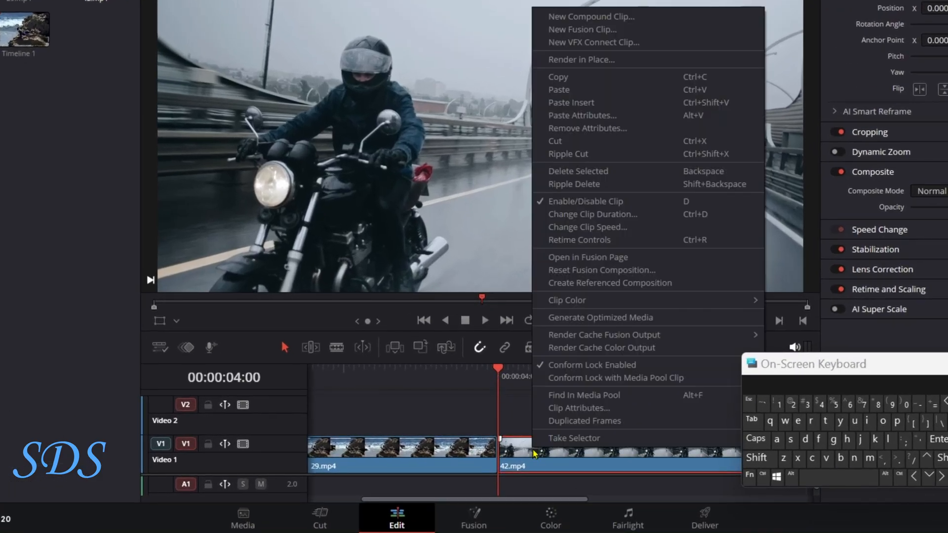
click(571, 242)
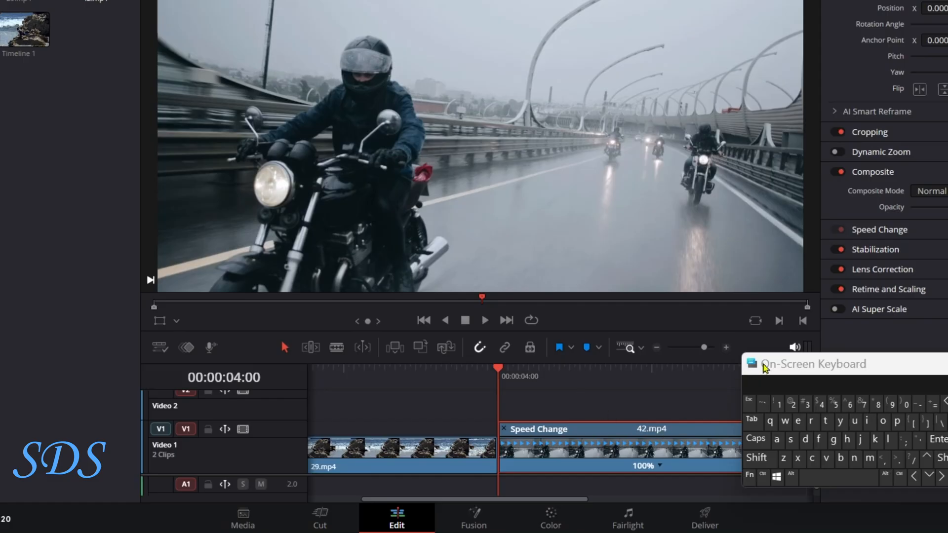
drag(760, 367, 804, 367)
click(661, 466)
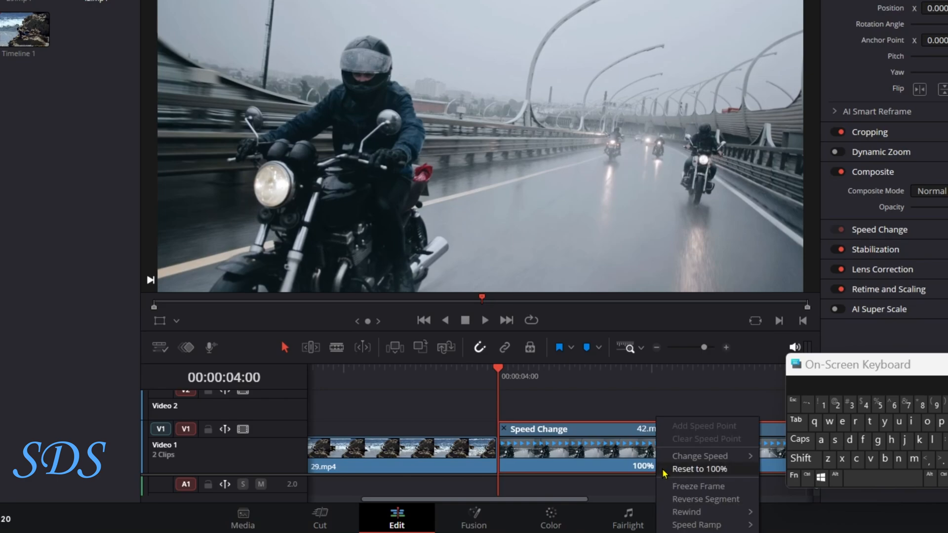
click(698, 489)
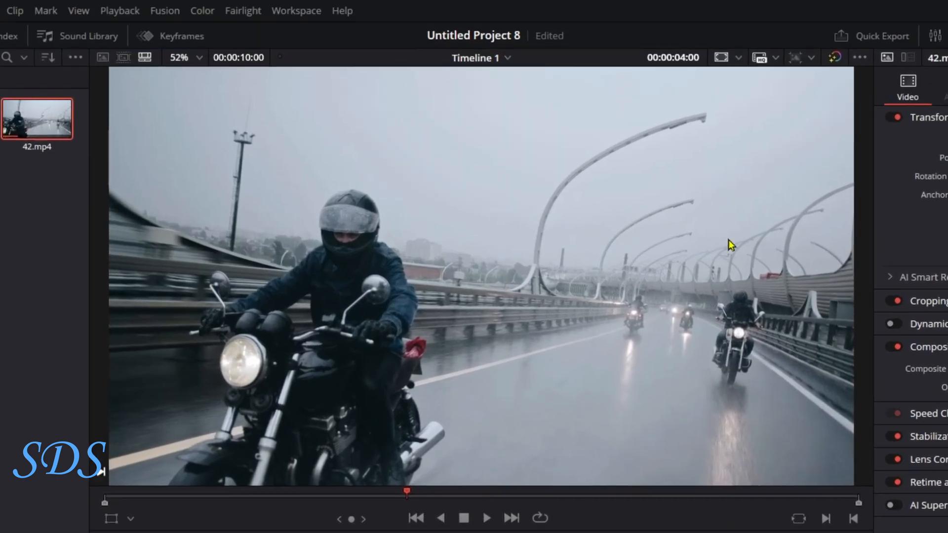
Advance the playhead 20 frames to 00:00:04:20 and shorten the frozen segment of 42.mp4 to end there
click(683, 61)
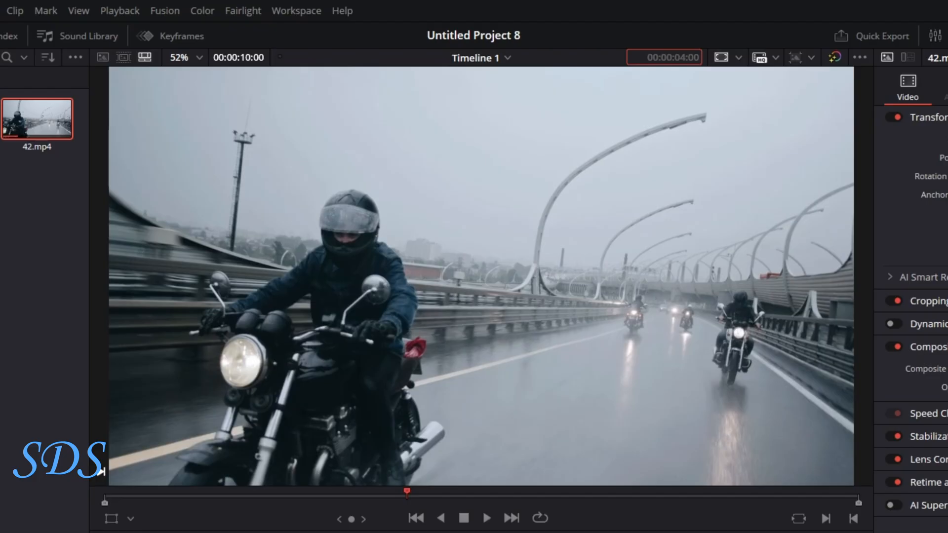
text(20)
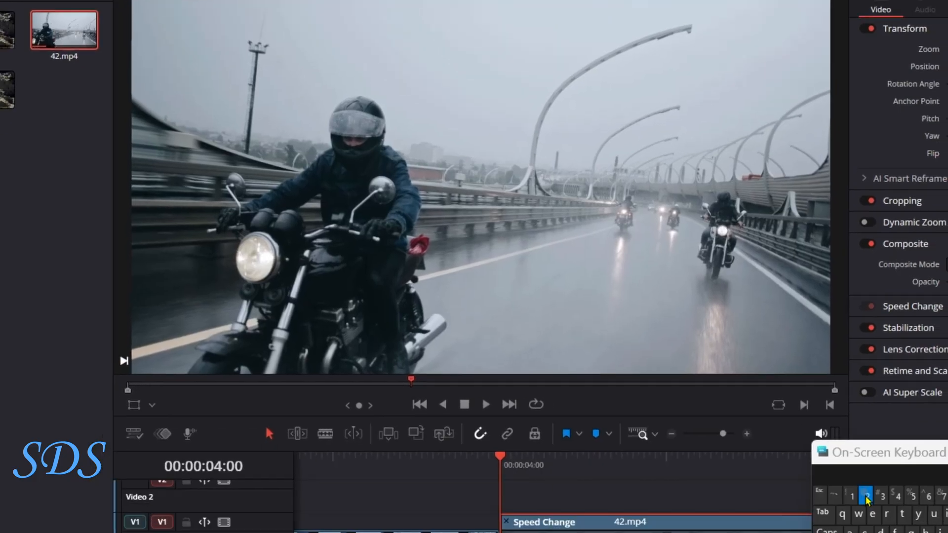
key(Return)
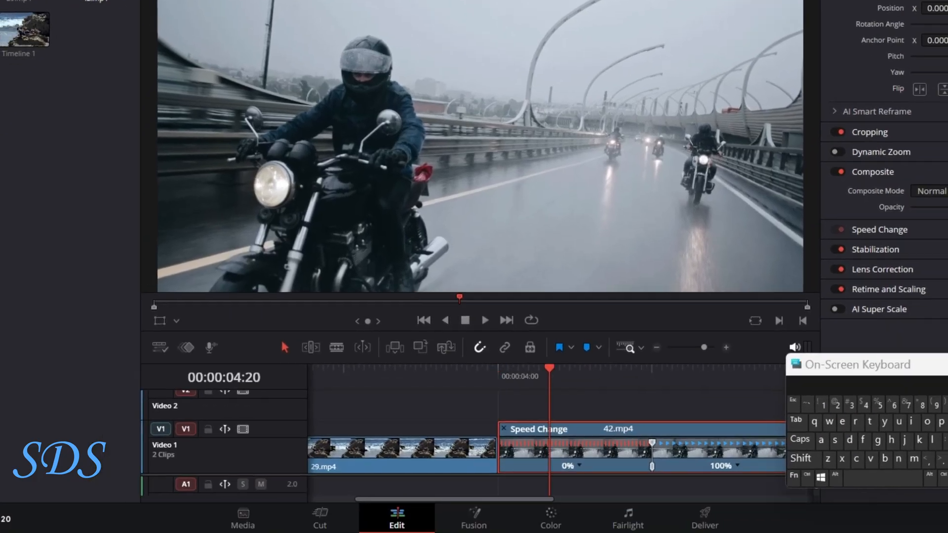
drag(652, 443, 550, 446)
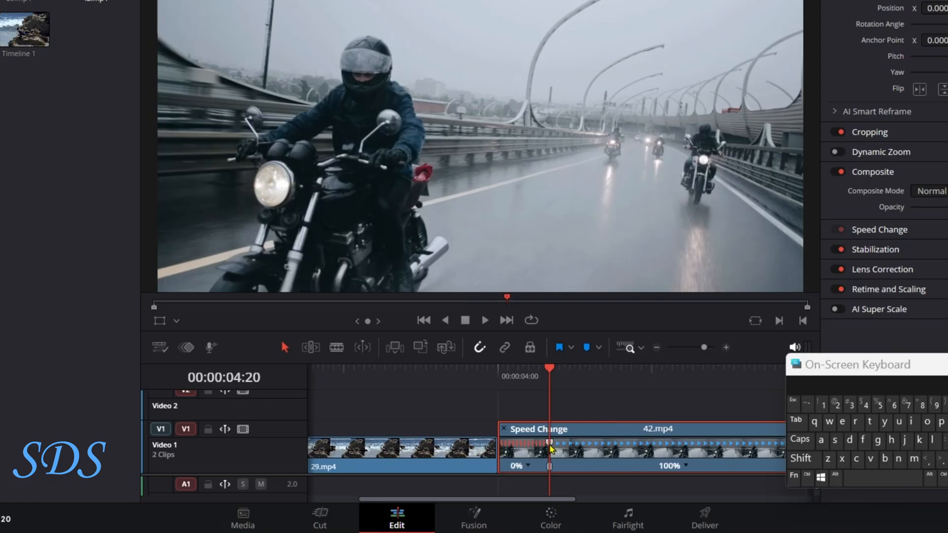
Split 42.mp4 at the end of the freeze and scrub through the moving and frozen parts
click(808, 476)
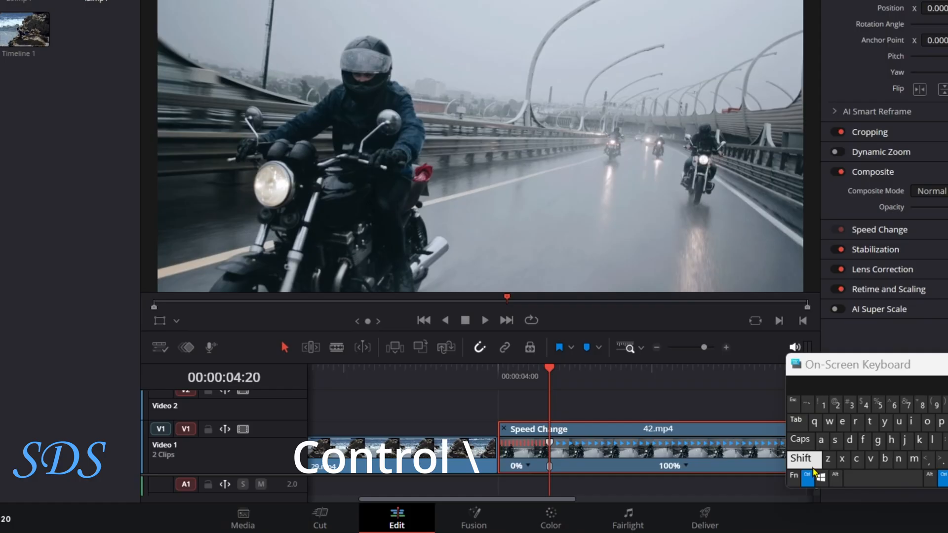
key(ctrl+backslash)
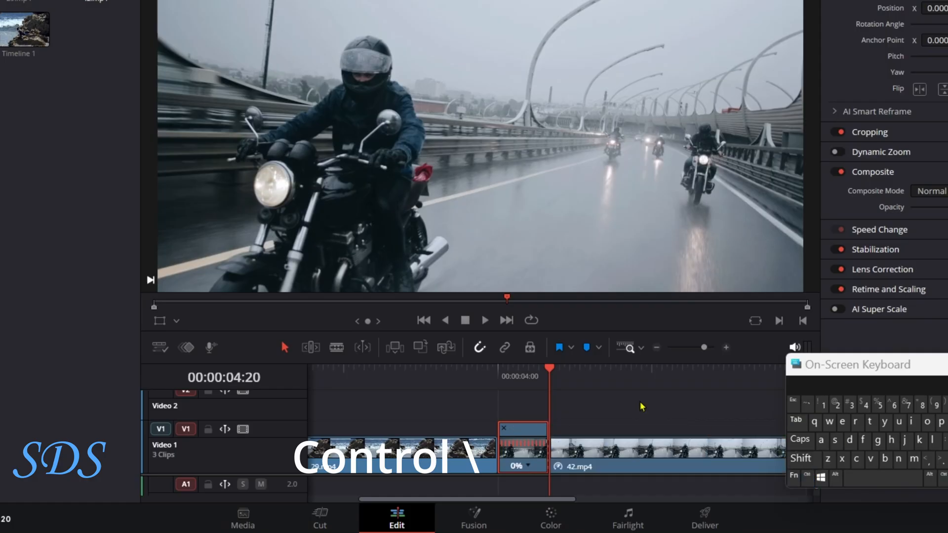
click(627, 378)
drag(630, 378, 633, 376)
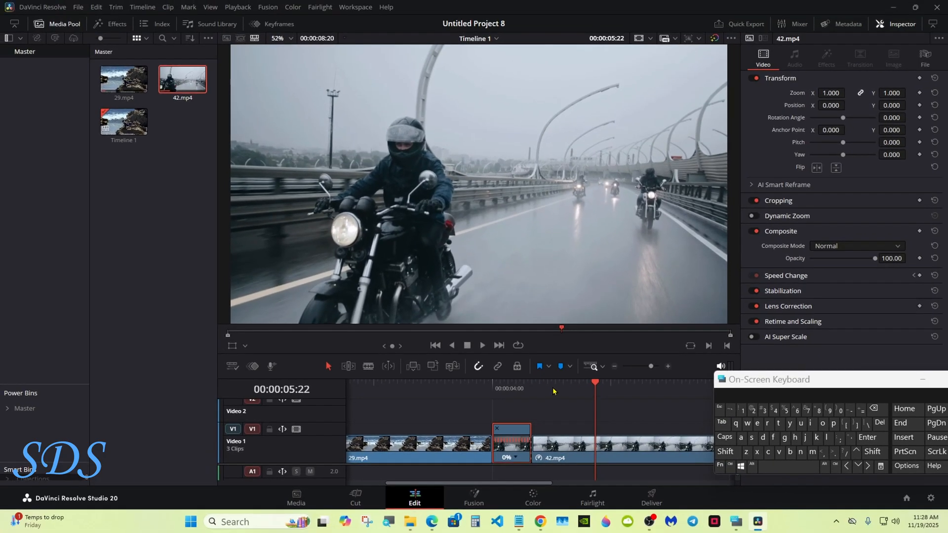
click(511, 375)
drag(504, 390, 522, 390)
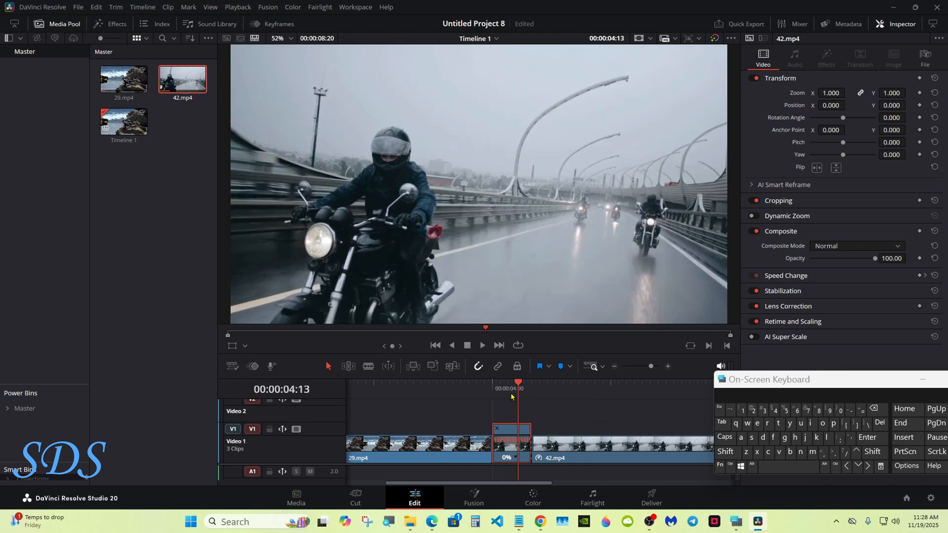
Hide the retime controls and duplicate the frozen clip onto Video 2, directly above the original at 00:00:04:00
click(498, 428)
click(544, 424)
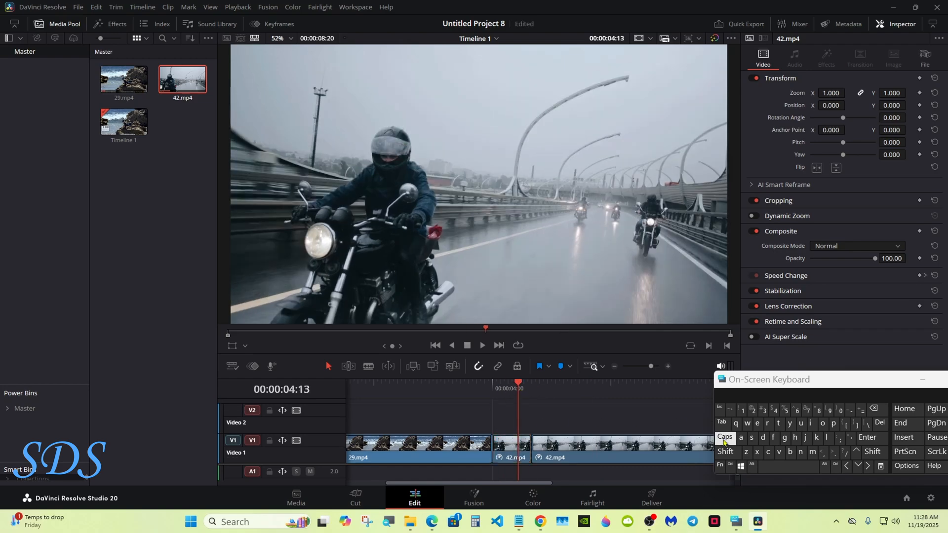
click(750, 467)
click(494, 391)
drag(506, 444, 506, 426)
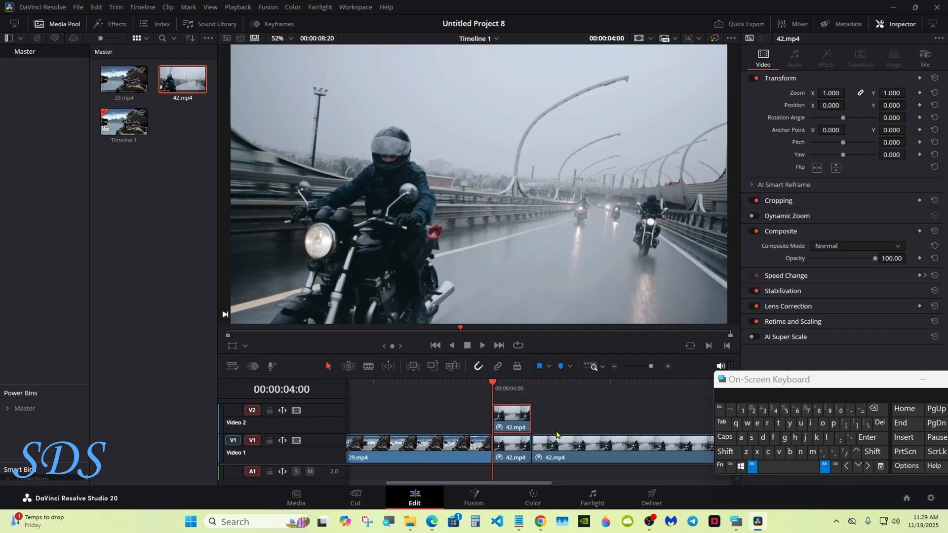
Combine the two stacked frozen clips into a new Fusion clip
click(750, 466)
drag(508, 477, 519, 409)
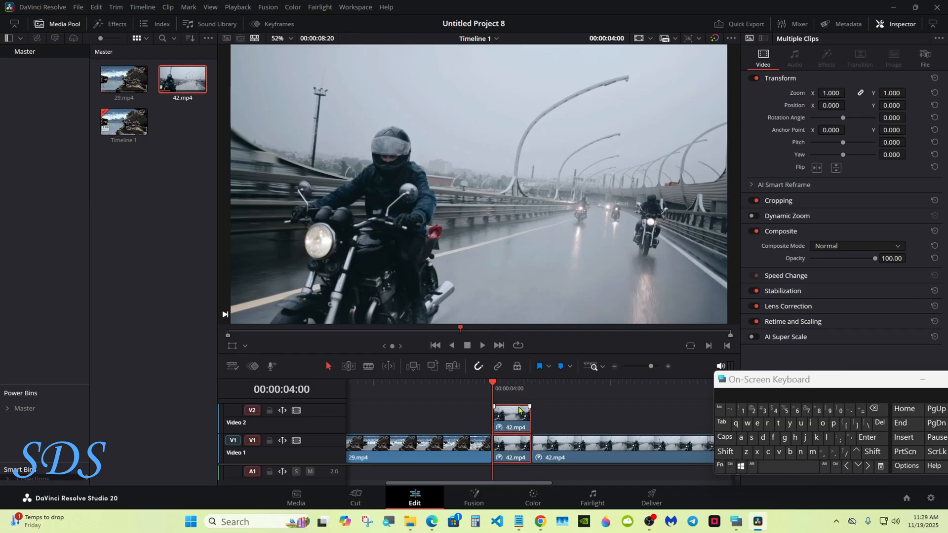
right_click(519, 410)
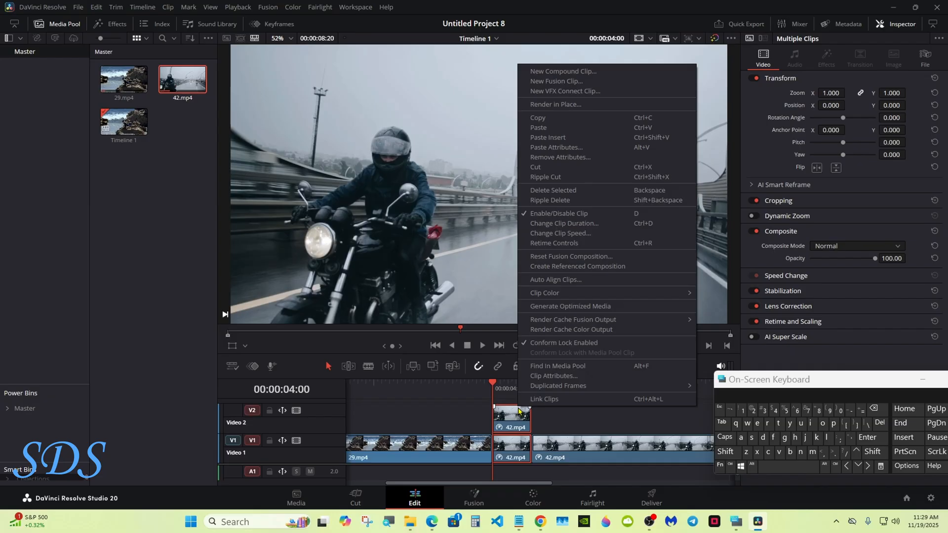
click(575, 82)
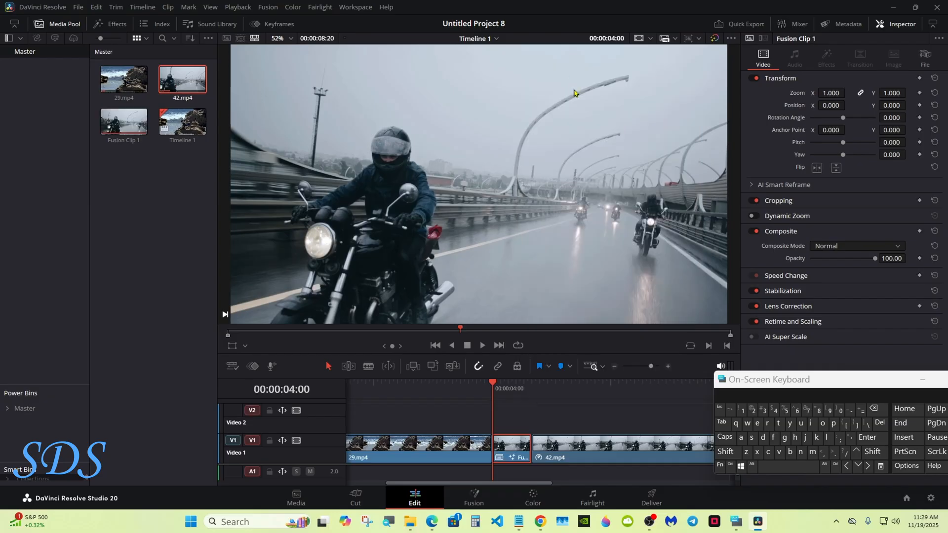
Move the Fusion clip onto Video 2 over the end of 29.mp4, and butt the remaining 42.mp4 against 29.mp4
drag(508, 444, 472, 430)
drag(531, 439, 493, 442)
Open the Fusion clip's composition on the Fusion page and reposition its nodes, with MediaOut1 set well apart
click(471, 386)
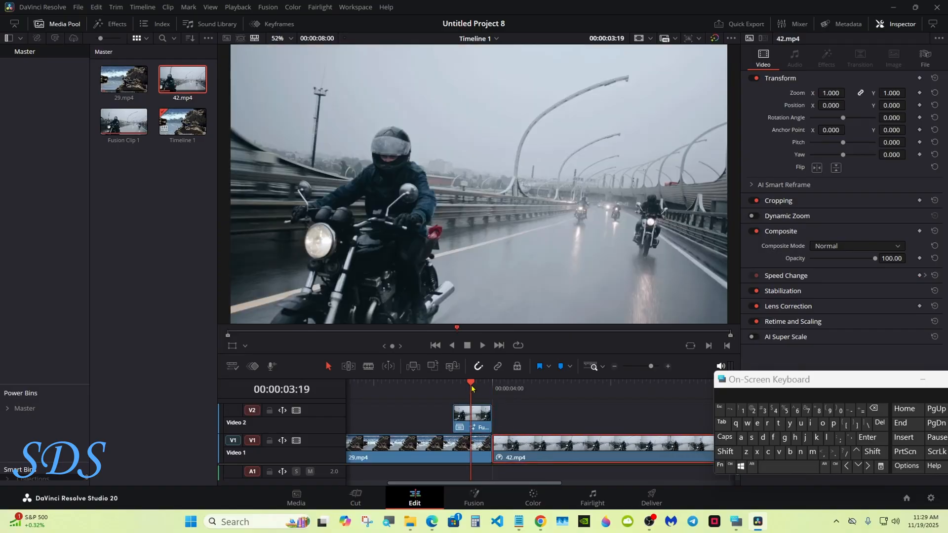
click(474, 499)
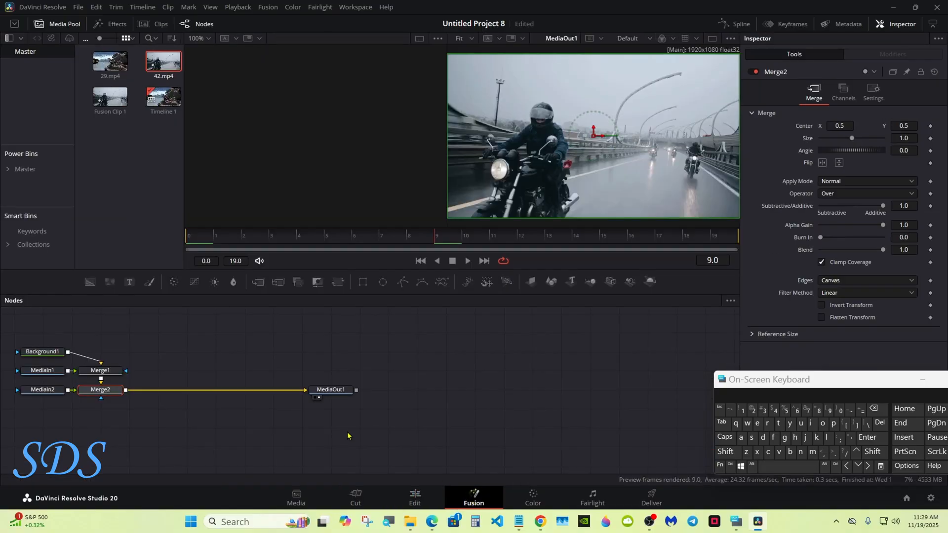
drag(37, 332, 290, 401)
drag(308, 393, 596, 393)
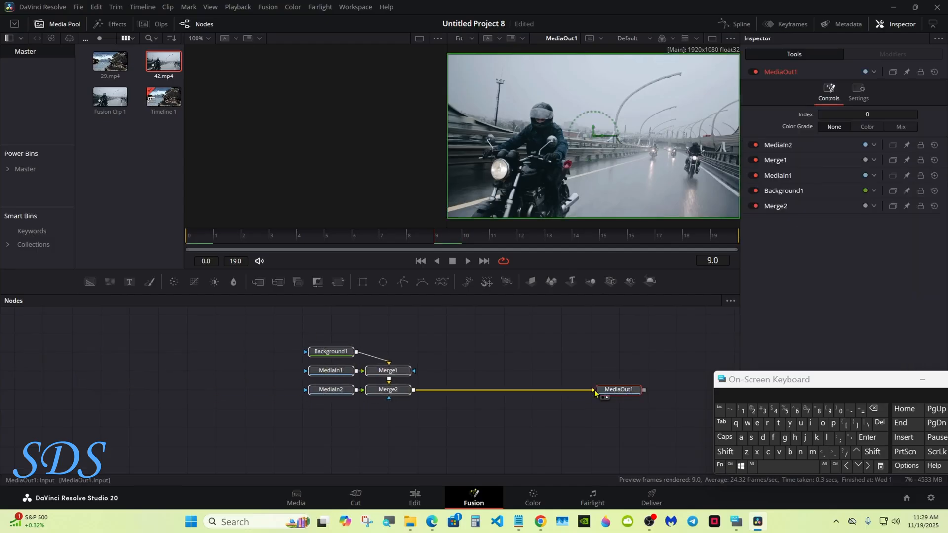
Delete the Background1 and Merge1 nodes and place Merge2 close to MediaOut1
right_click(347, 353)
click(370, 122)
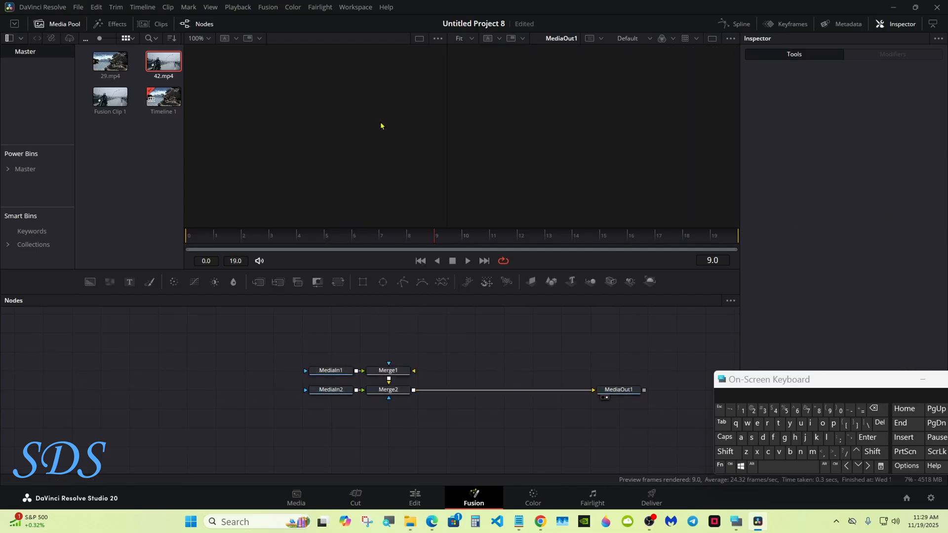
drag(389, 347, 545, 391)
click(546, 351)
click(537, 372)
right_click(537, 375)
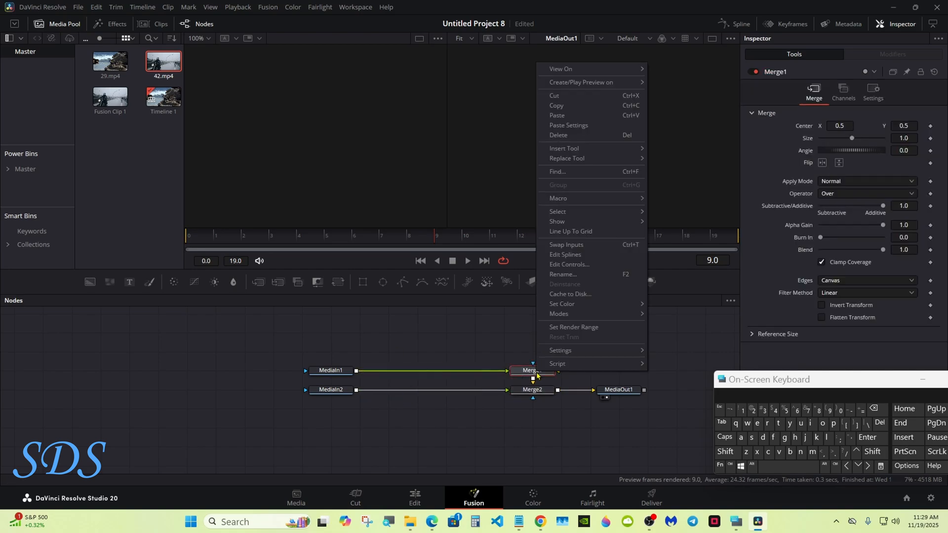
click(558, 135)
Place MediaIn1 above MediaIn2, feed it into Merge2, and swap Merge2's inputs
drag(316, 371, 532, 383)
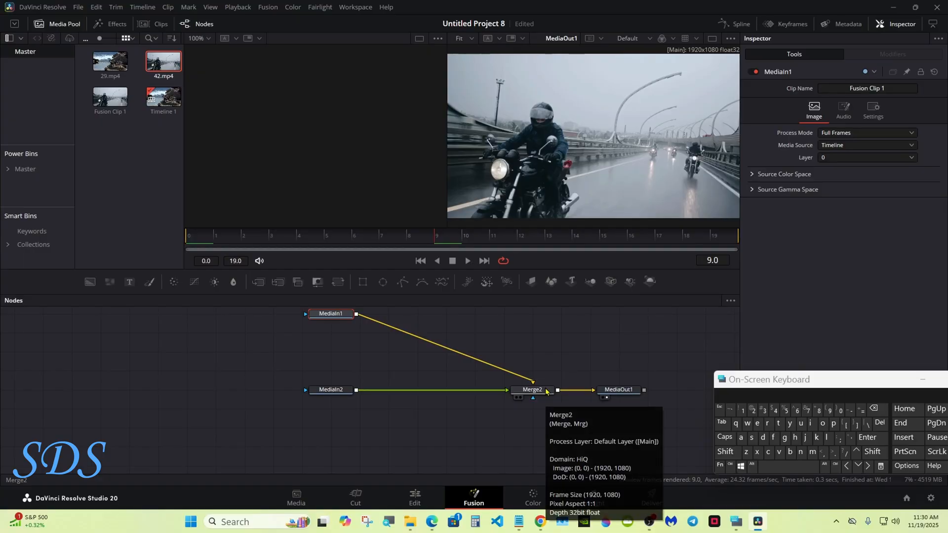
right_click(532, 393)
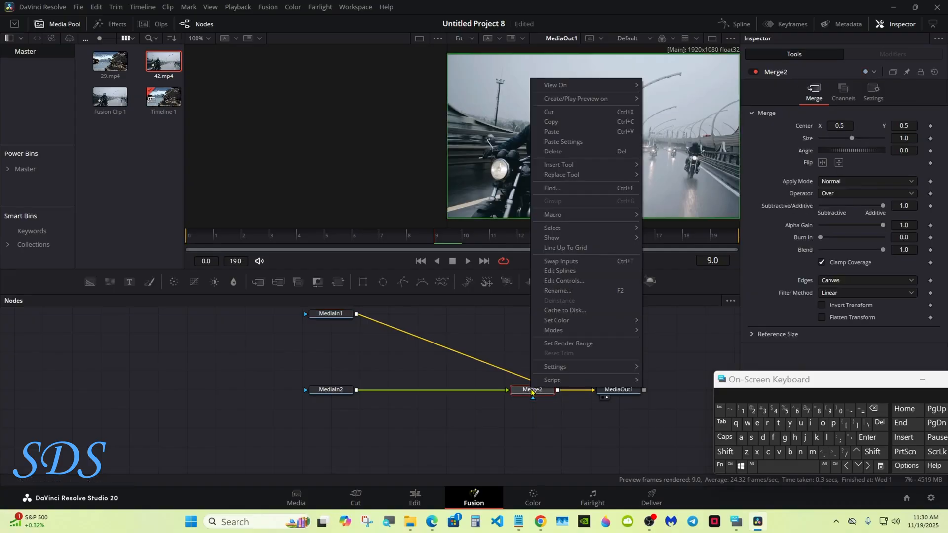
click(561, 261)
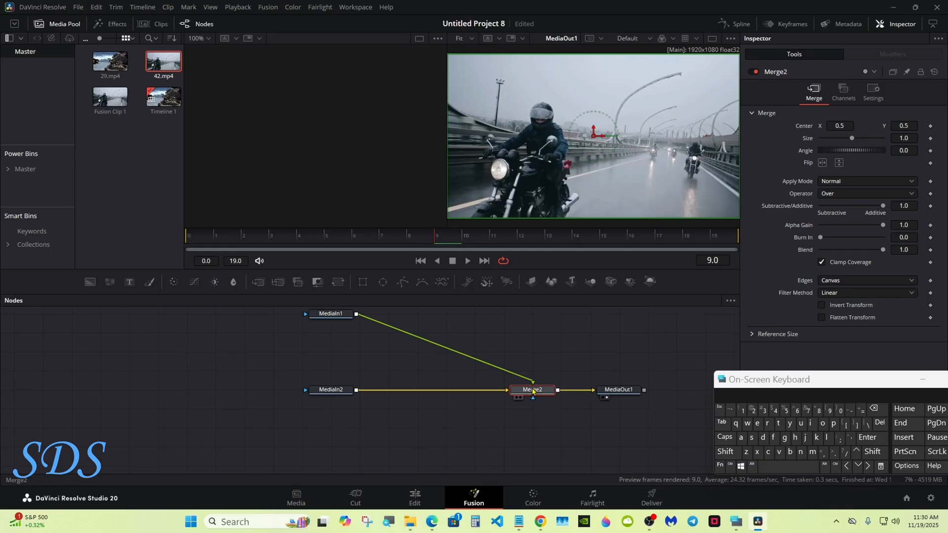
Insert a Magic Mask node after MediaIn2 and display it in the first viewer
click(349, 392)
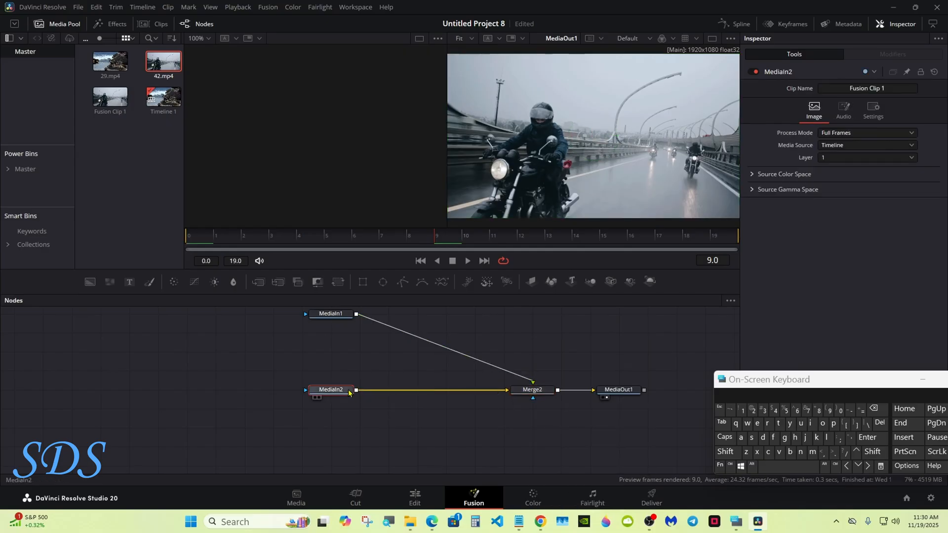
click(729, 452)
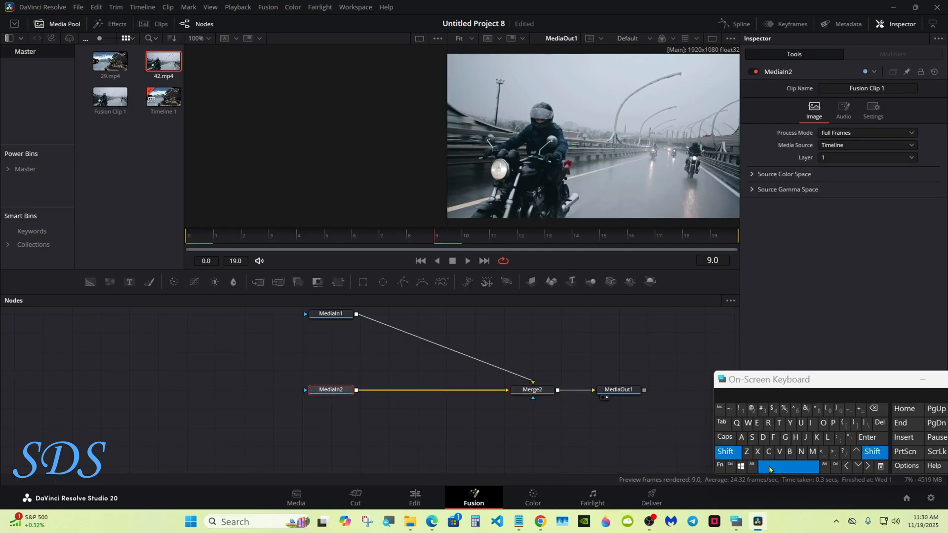
click(772, 467)
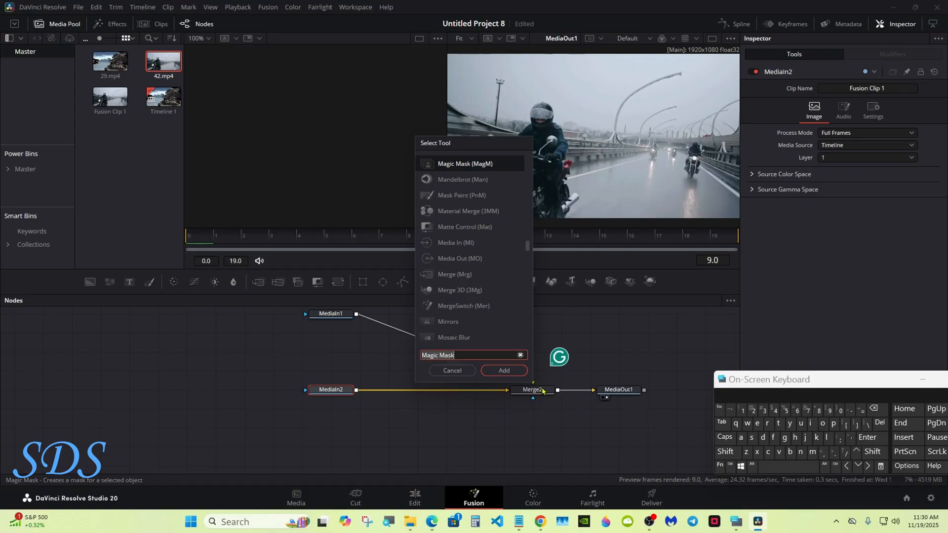
click(503, 370)
key(1)
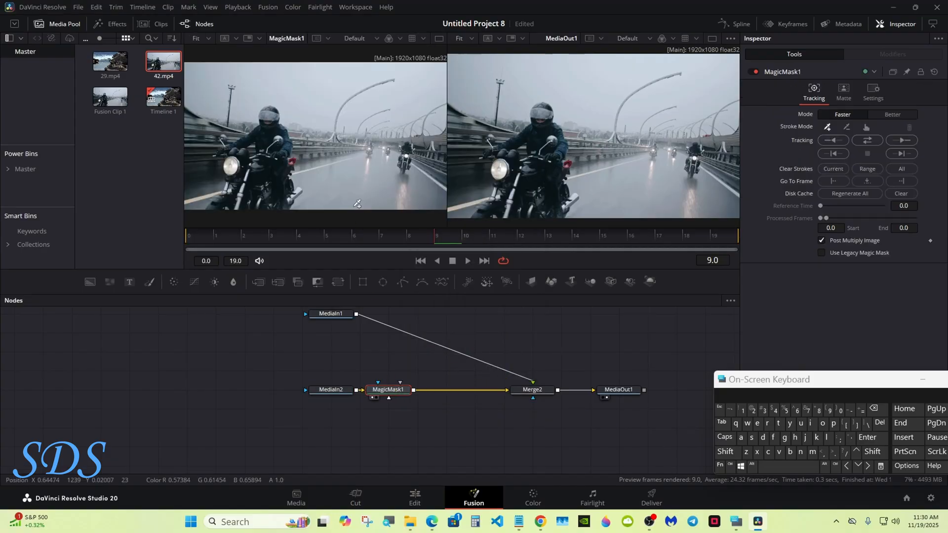
Enlarge the viewers and mark the front rider and motorcycle with Magic Mask points covering the body, wheel, handlebar and exhaust
drag(561, 293, 546, 352)
click(270, 181)
click(260, 202)
click(225, 227)
click(231, 178)
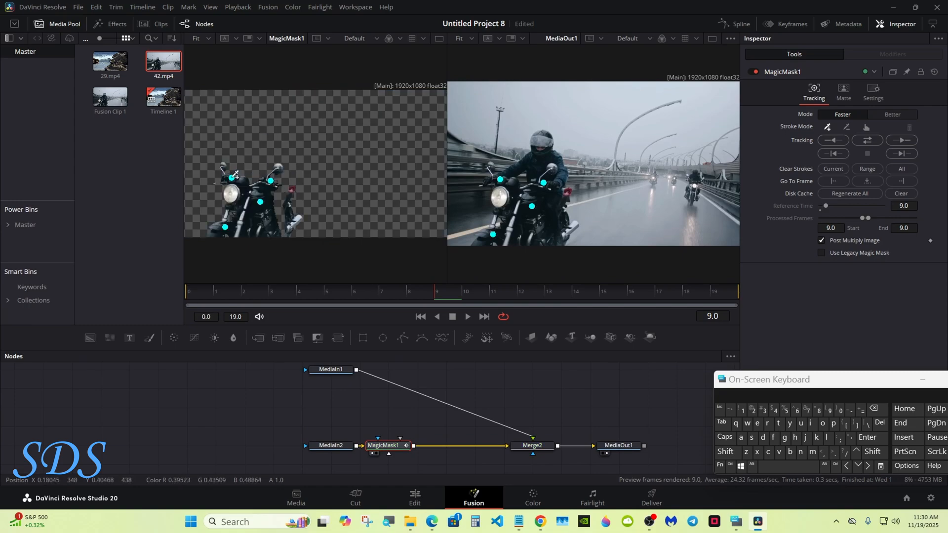
click(268, 187)
click(268, 164)
click(280, 223)
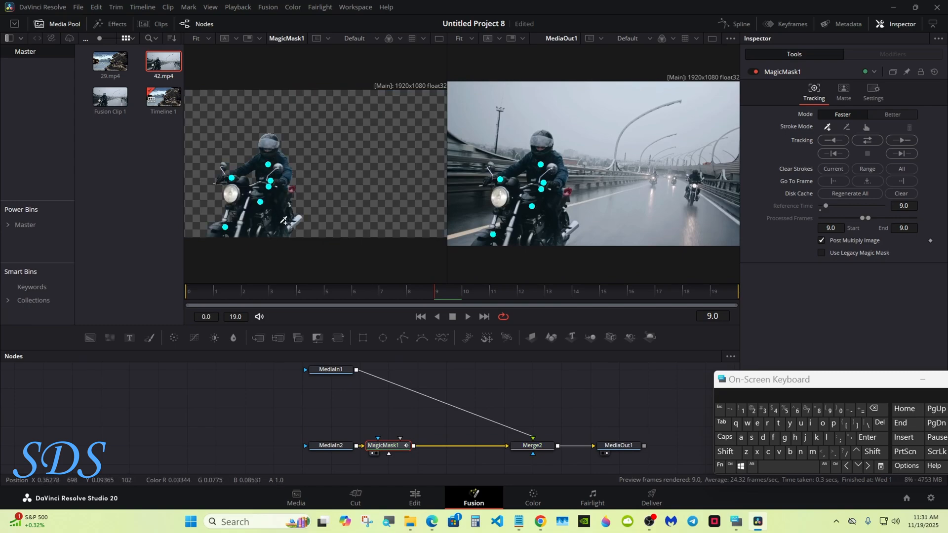
Set the Magic Mask mode to Better and track the mask in both directions
click(892, 114)
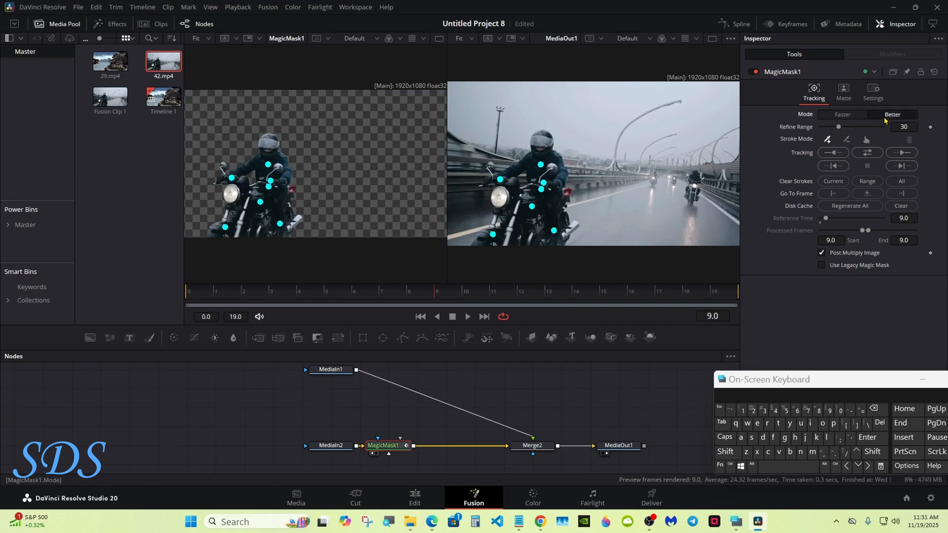
click(868, 153)
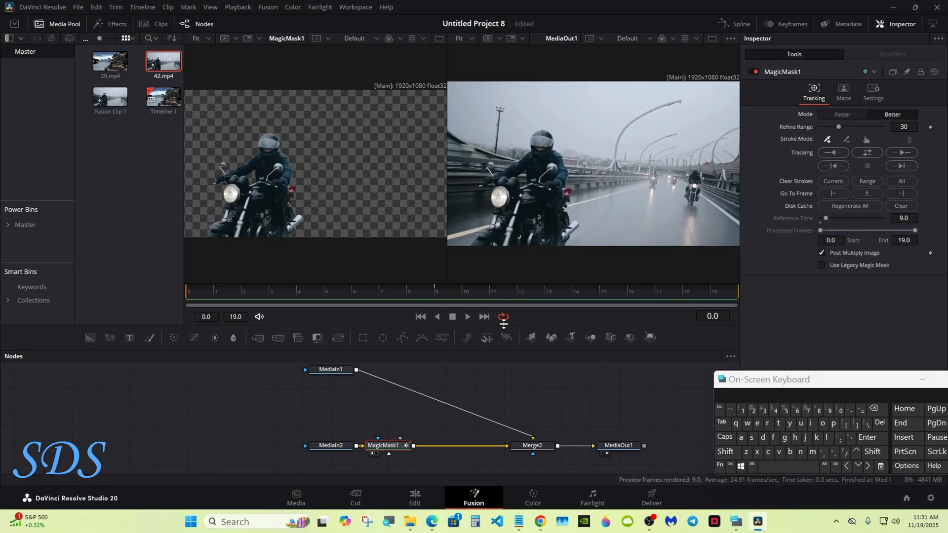
Insert a Matte Control node after MediaIn1, space out the nodes, and feed MagicMask1's output into its garbage matte input
drag(341, 373, 312, 376)
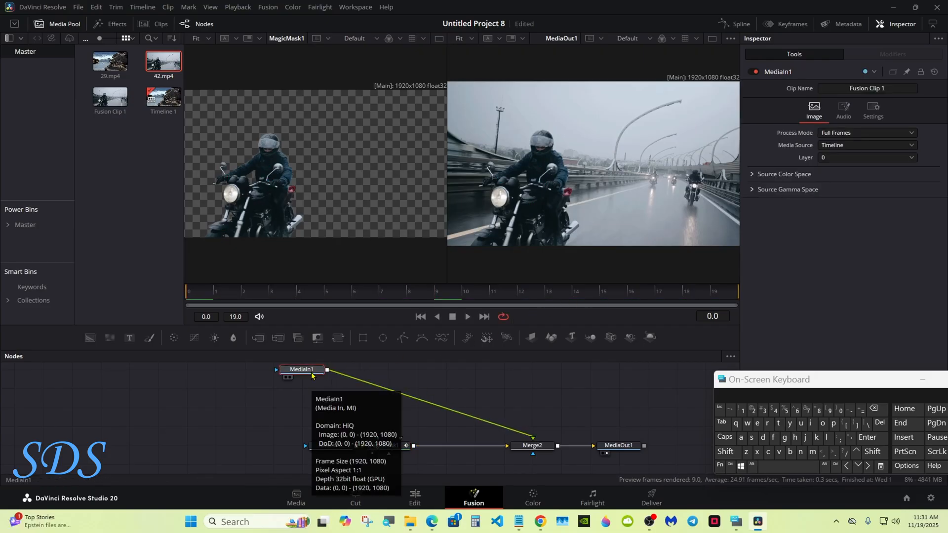
click(320, 341)
drag(317, 445, 379, 463)
drag(379, 463, 321, 463)
drag(285, 368, 345, 387)
drag(345, 387, 374, 387)
click(367, 454)
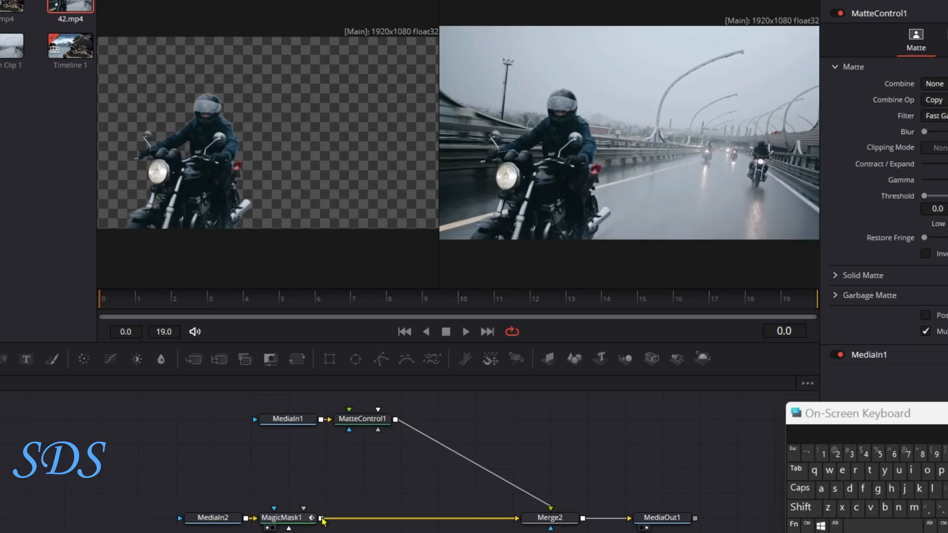
drag(322, 519, 363, 419)
click(409, 454)
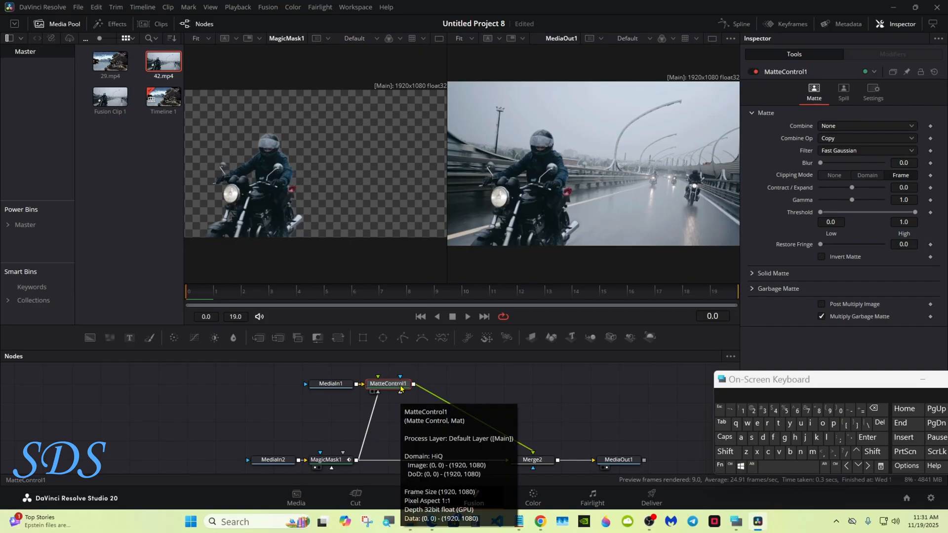
Insert one Transform node between MatteControl1 and Merge2 and another between MagicMask1 and Merge2
click(339, 338)
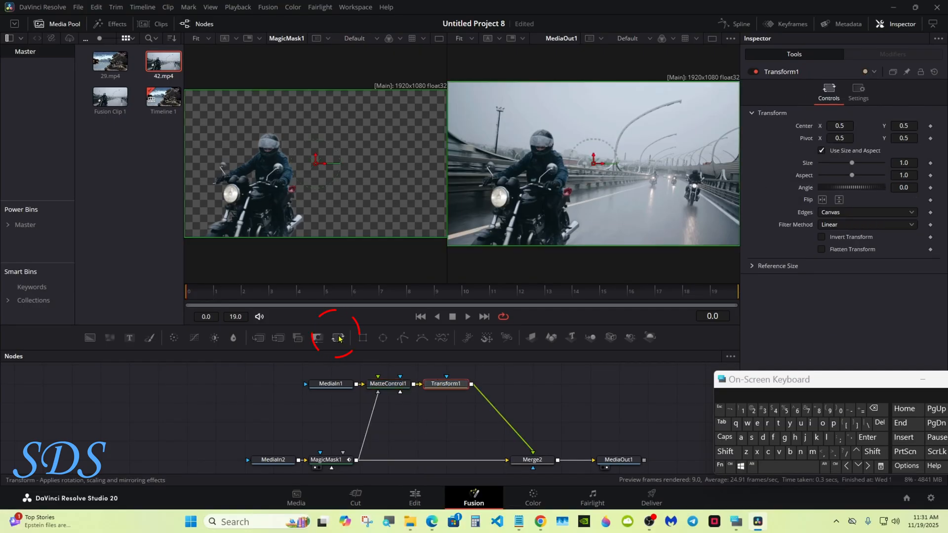
drag(338, 340, 433, 458)
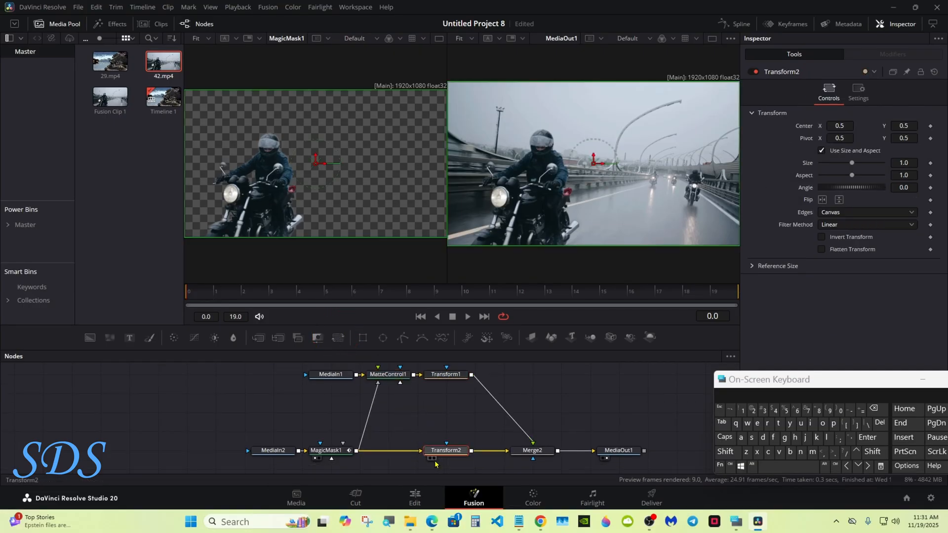
Set Transform1's Center Y to 1.5 to move the masked background above the frame
click(459, 376)
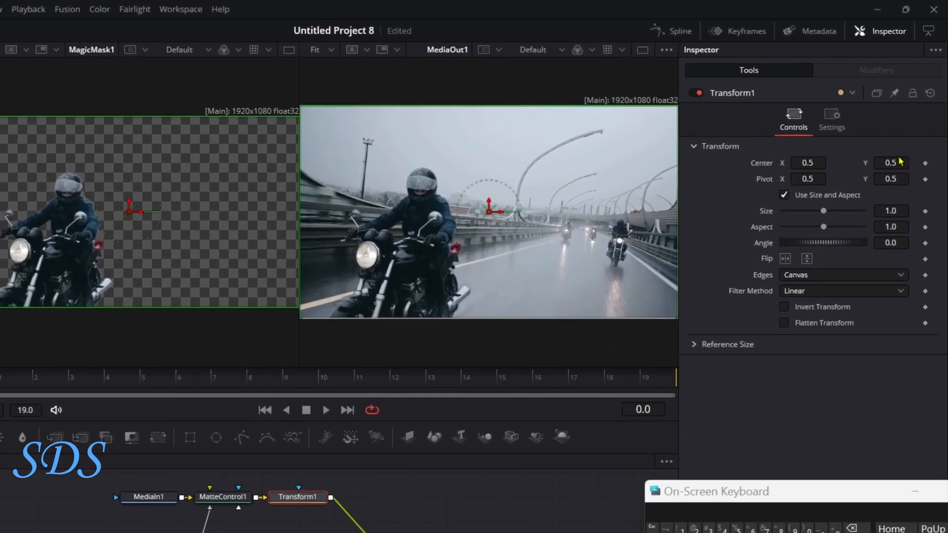
drag(889, 156, 889, 162)
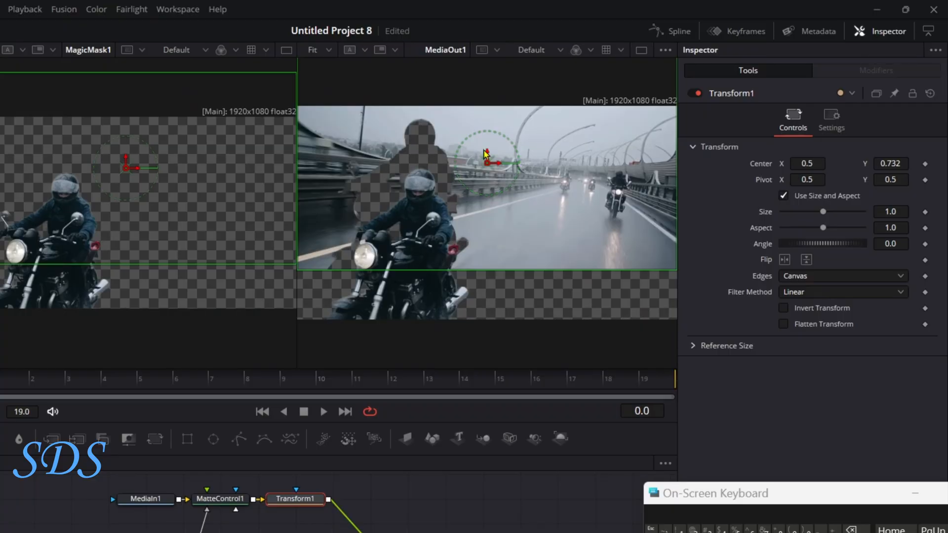
drag(873, 162, 915, 165)
click(902, 162)
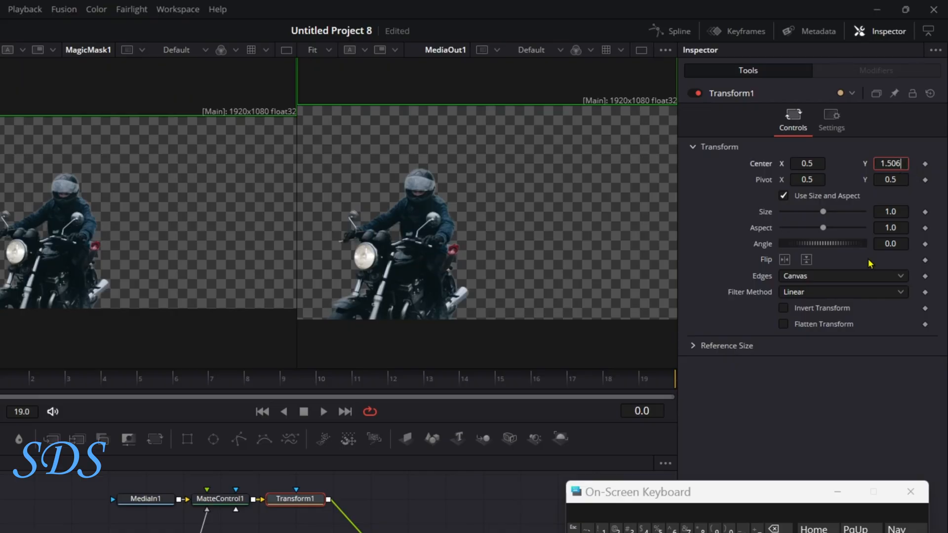
click(775, 529)
key(Tab)
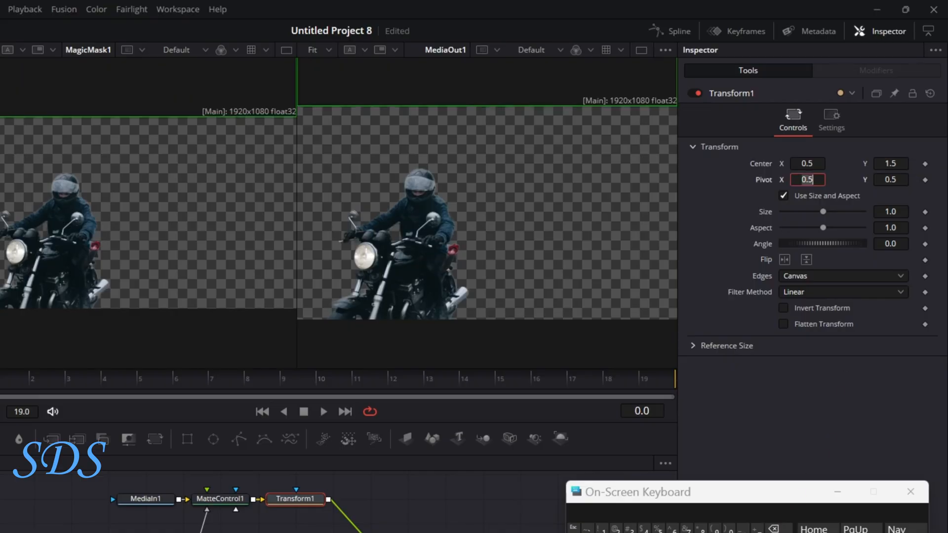
Set Transform2's Center Y to -0.5 to move the rider cutout below the frame
click(296, 532)
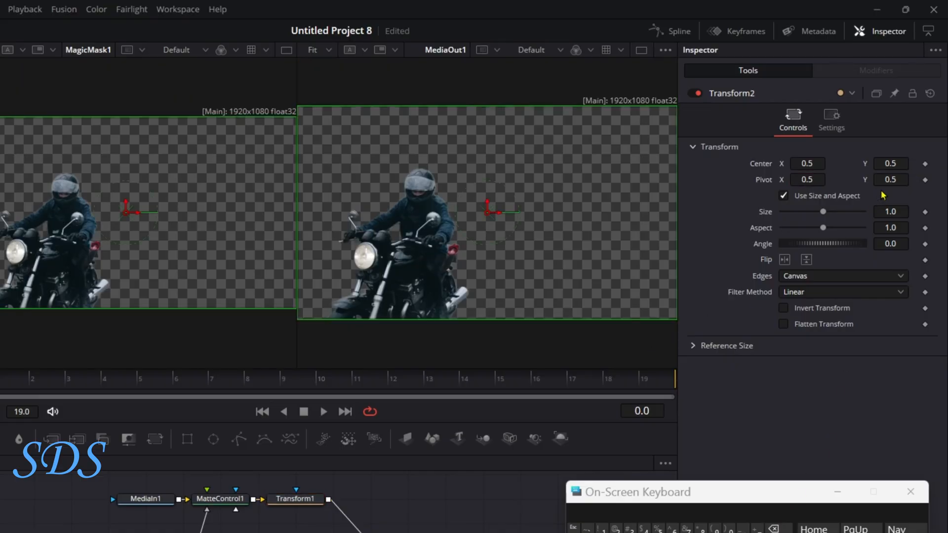
drag(900, 160, 850, 161)
click(901, 161)
click(775, 529)
click(774, 529)
click(774, 529)
click(658, 528)
key(Tab)
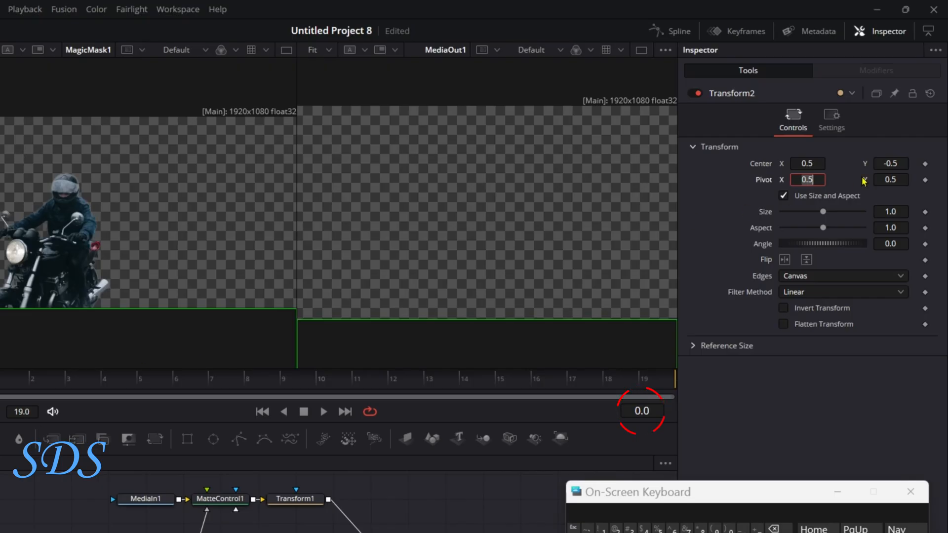
Keyframe Transform2's Center at frame 0 and set its Center Y to 0.5 at frame 9
click(924, 165)
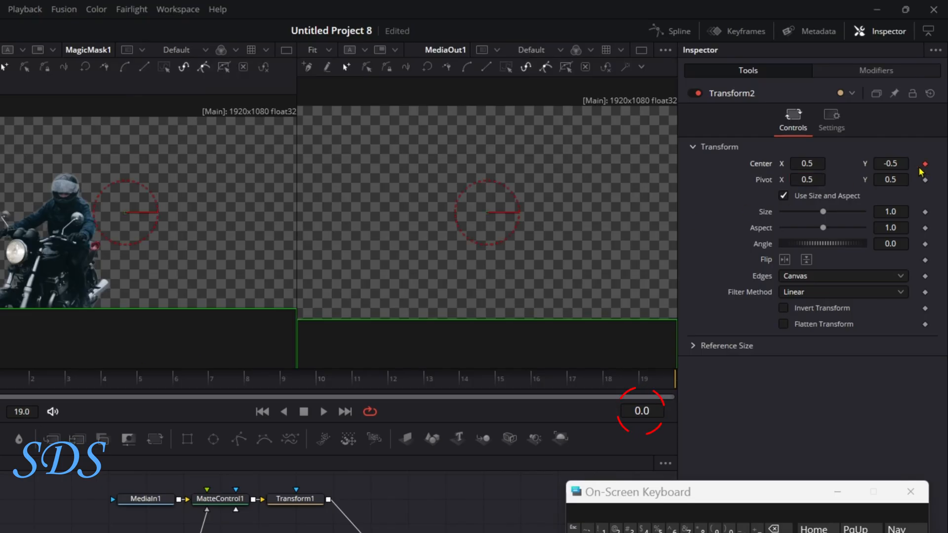
click(279, 378)
drag(890, 159, 939, 159)
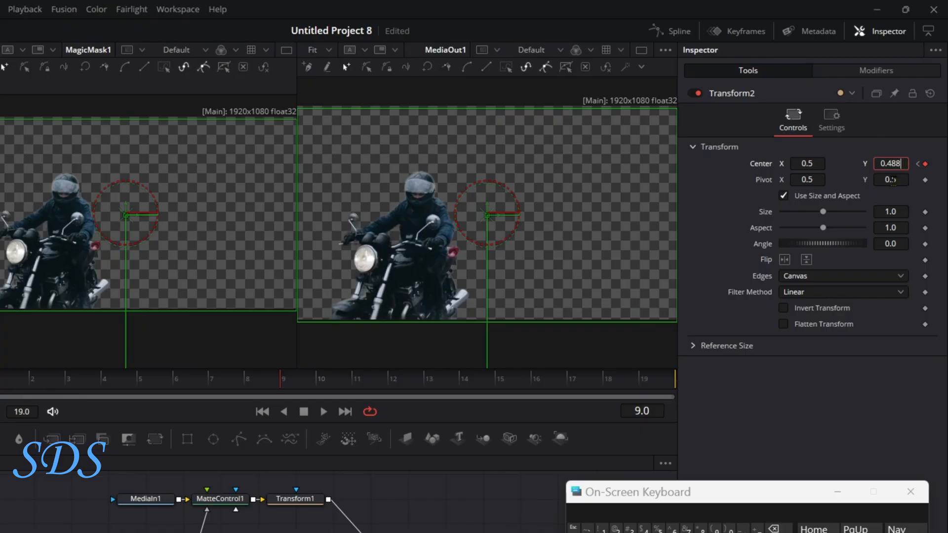
click(773, 529)
click(773, 529)
click(773, 528)
click(658, 528)
key(Tab)
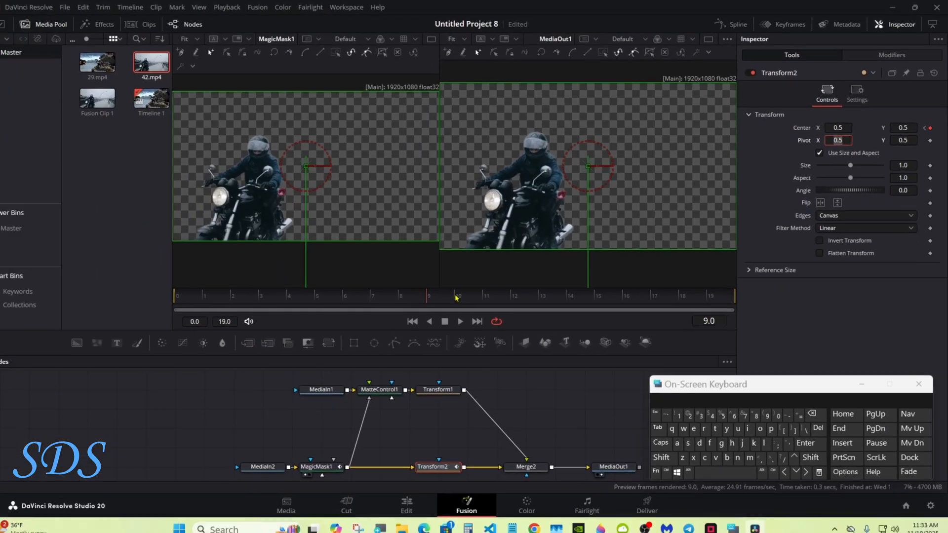
Keyframe Transform1's Center at frame 10 and set its Center Y to 0.5 at frame 19
click(319, 383)
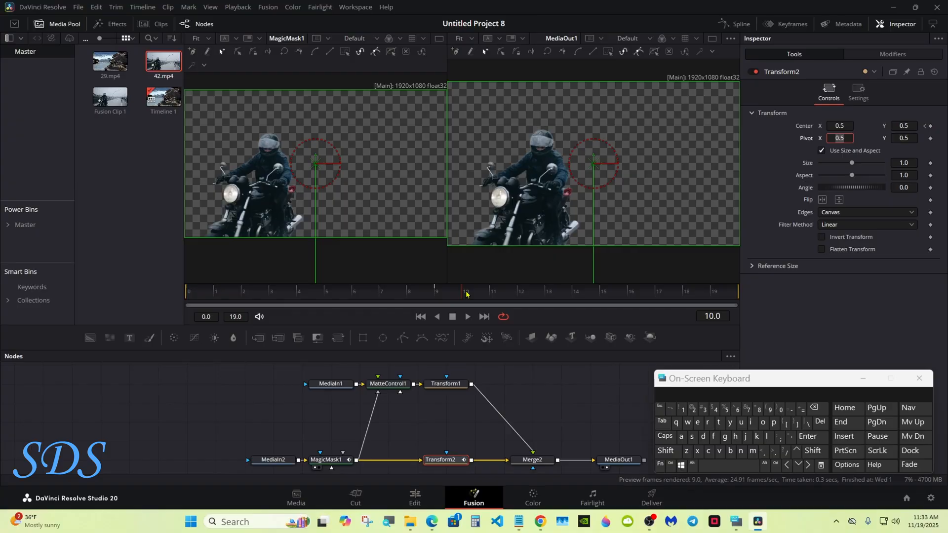
click(448, 386)
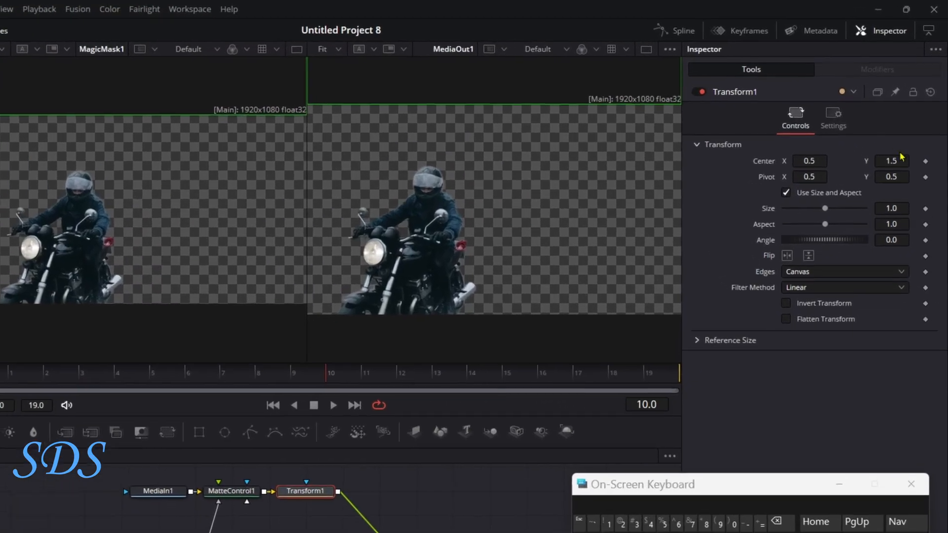
click(930, 125)
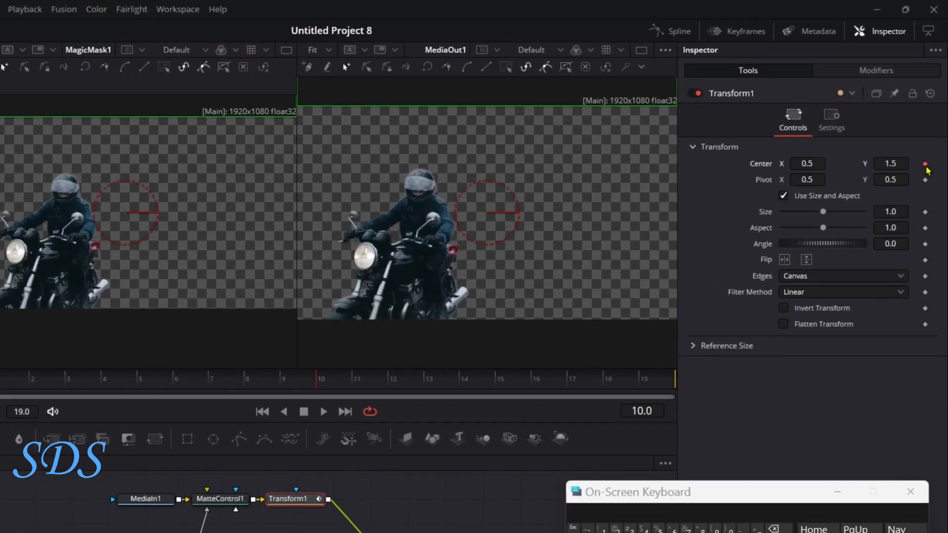
drag(395, 385, 767, 383)
drag(901, 162, 902, 163)
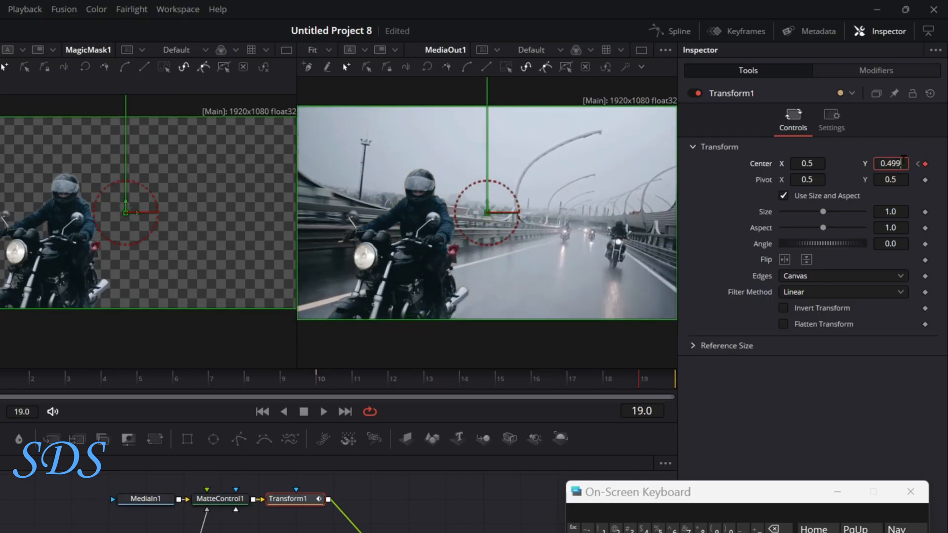
click(773, 529)
click(773, 528)
click(773, 529)
key(Tab)
Enable motion blur on Transform1 with Quality 1 and a Shutter Angle of 82.2, and check it along the frames
drag(217, 293, 654, 281)
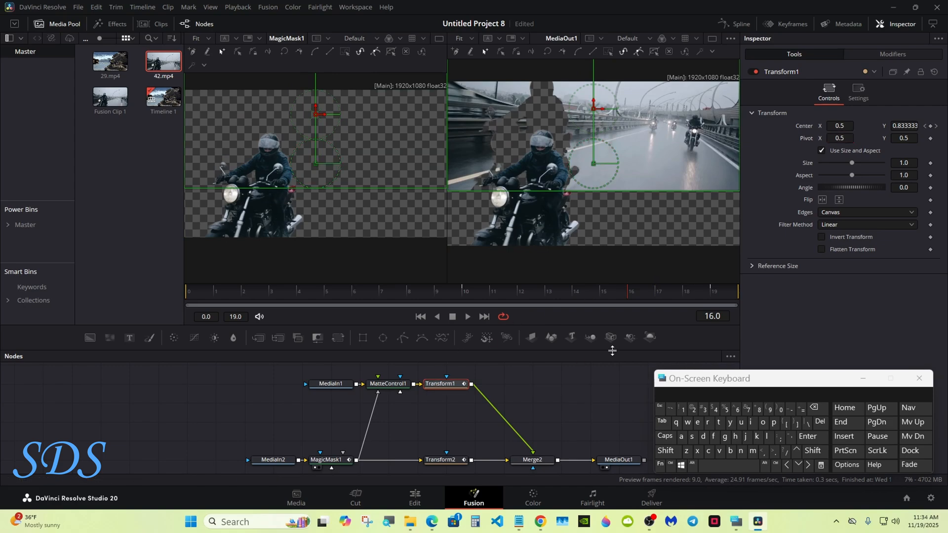
click(864, 100)
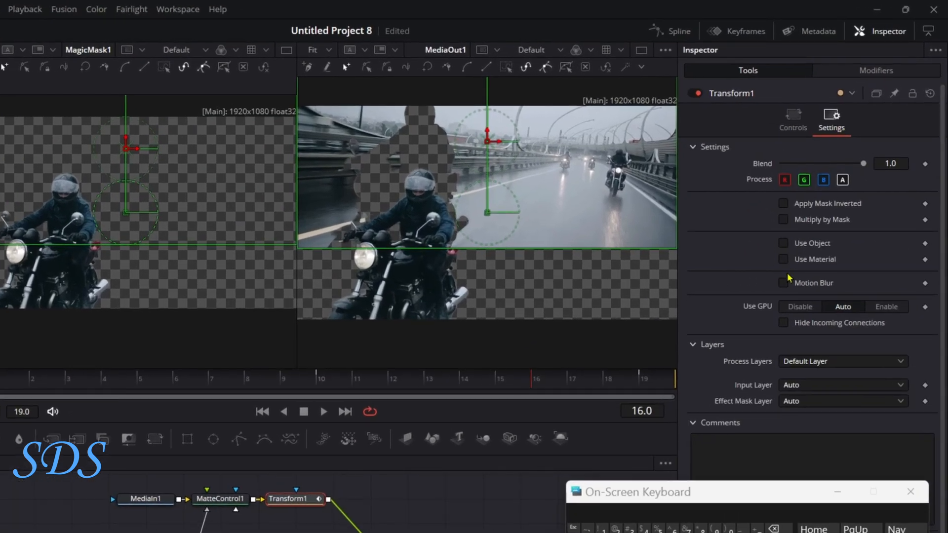
click(783, 283)
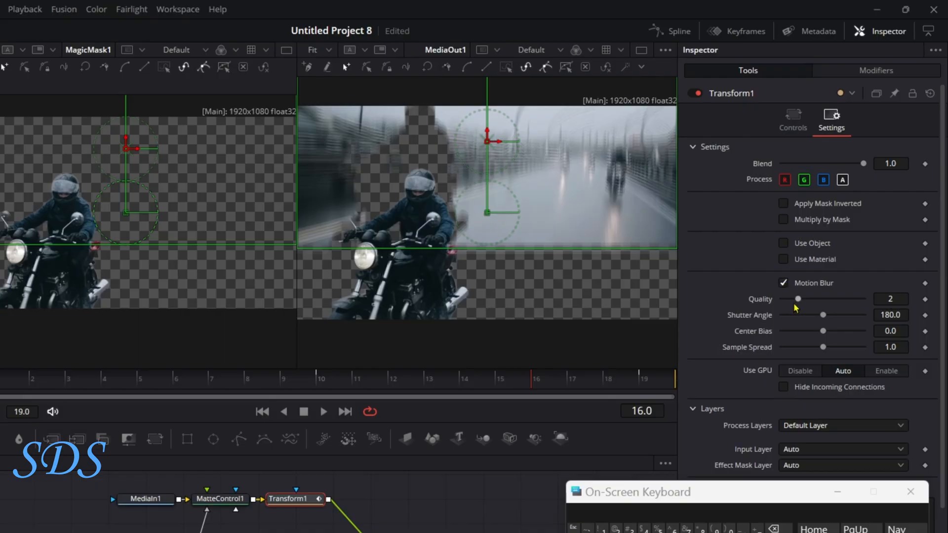
drag(798, 299, 806, 317)
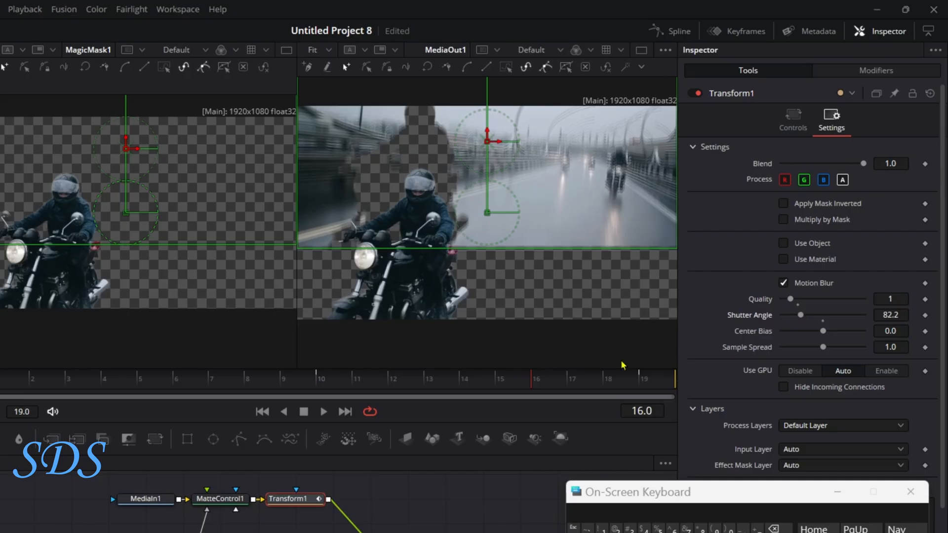
drag(364, 380, 208, 380)
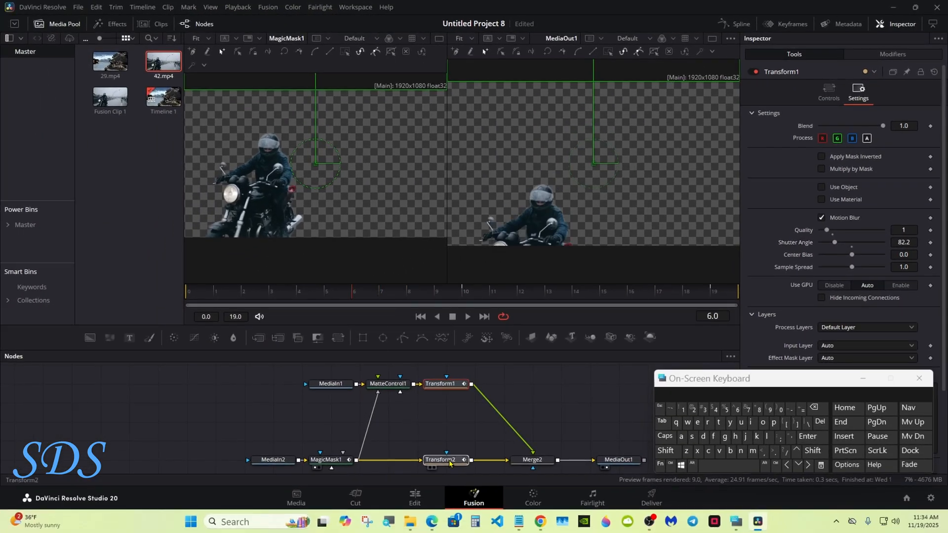
Try motion blur on Transform2 and switch it off again
click(449, 462)
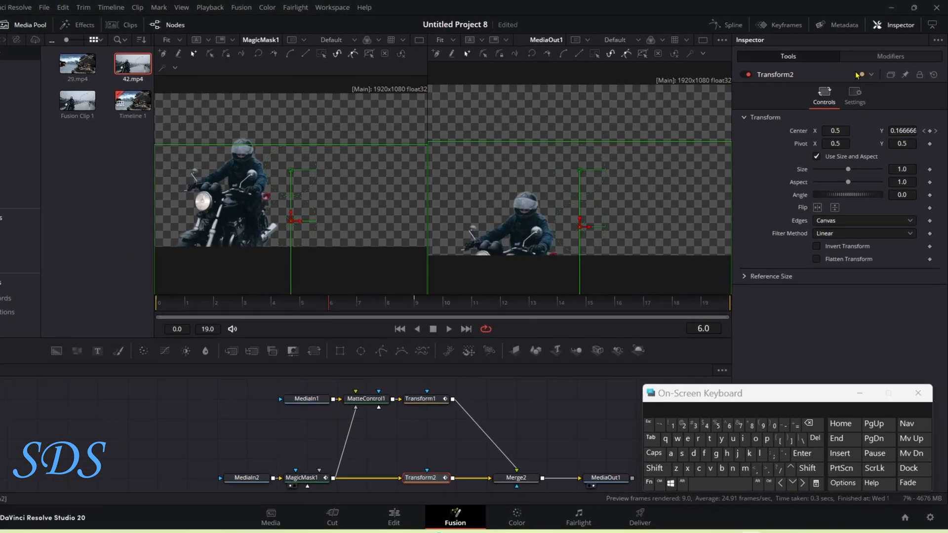
click(858, 91)
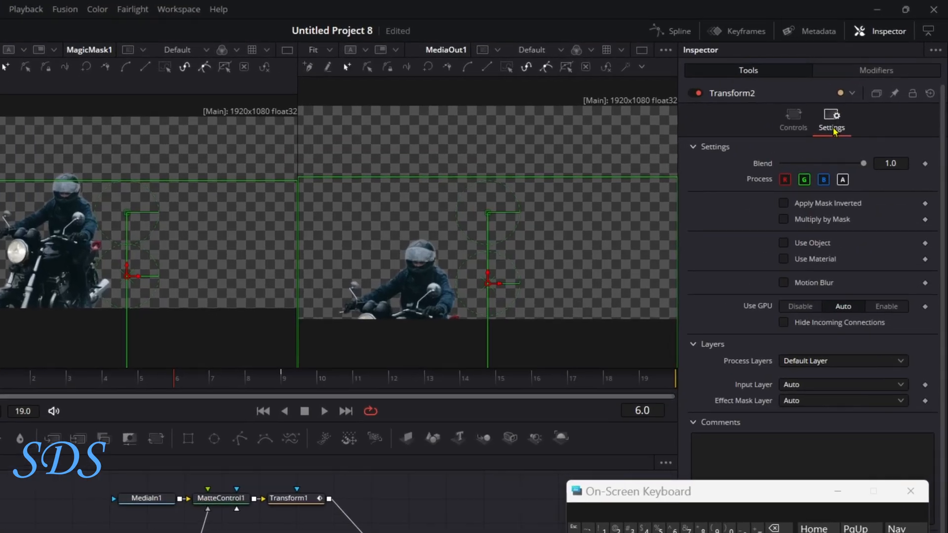
click(821, 218)
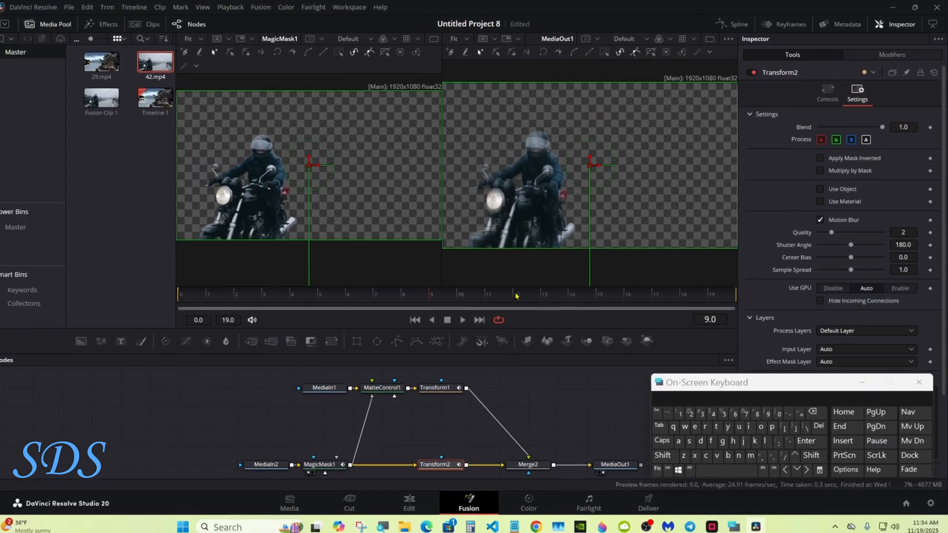
click(820, 220)
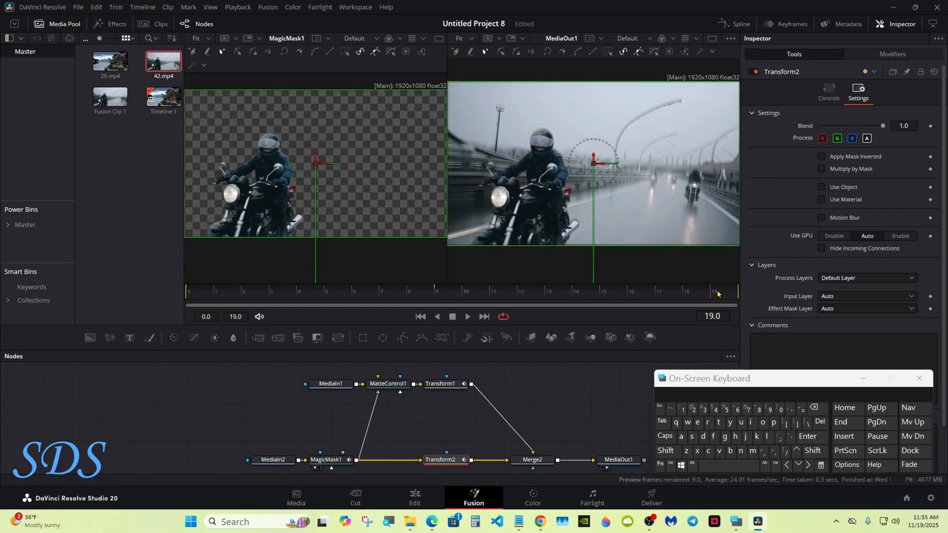
Return to the Edit page and change the timeline's playback option
click(414, 496)
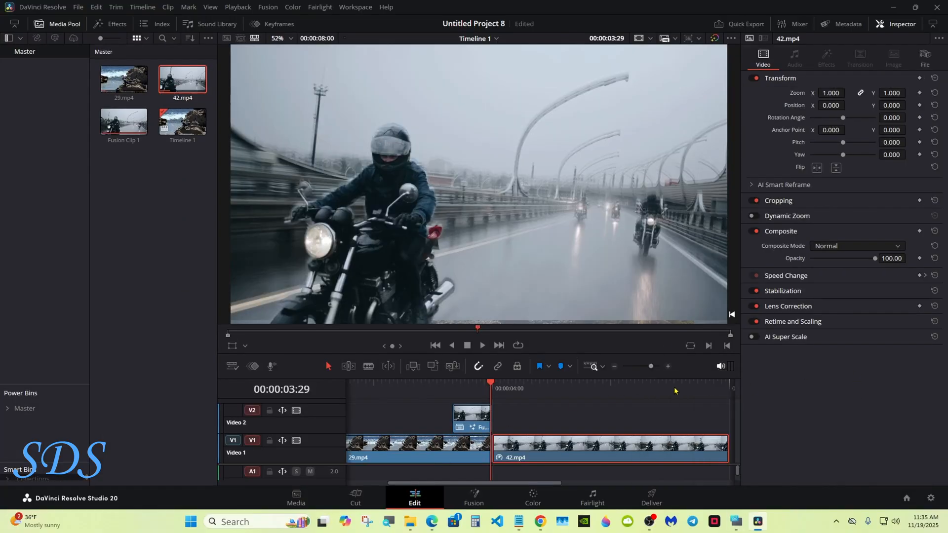
click(236, 7)
mouse_move(300, 56)
click(403, 65)
Play Timeline 1 from the start to review the finished transition
drag(393, 378, 346, 401)
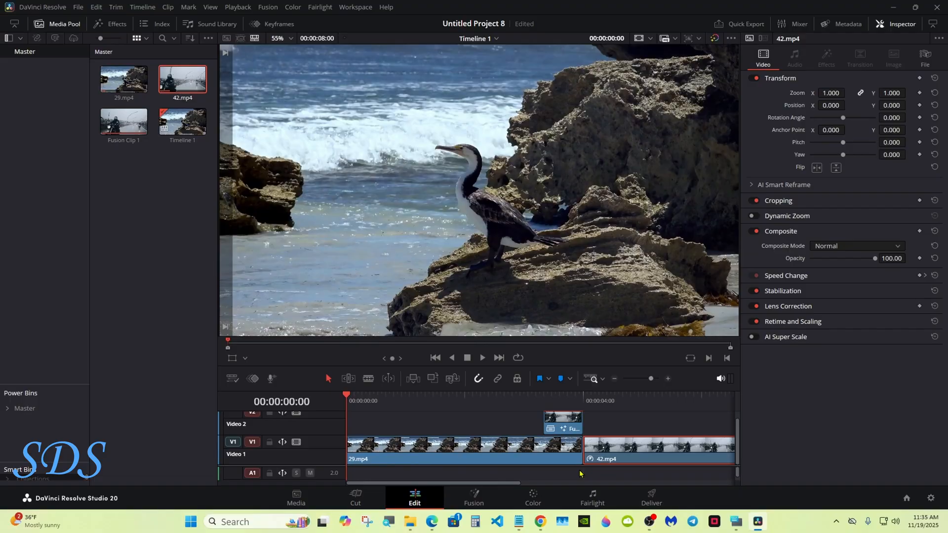
click(484, 358)
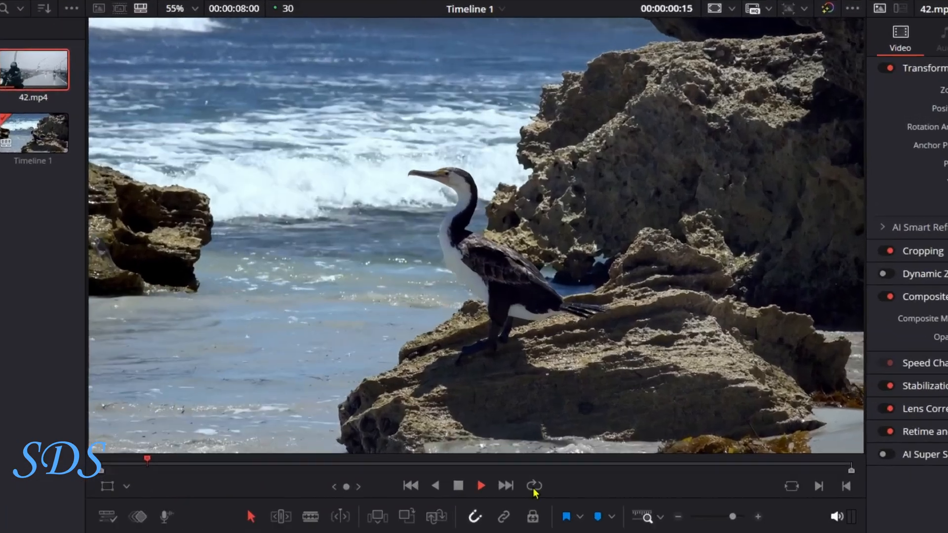